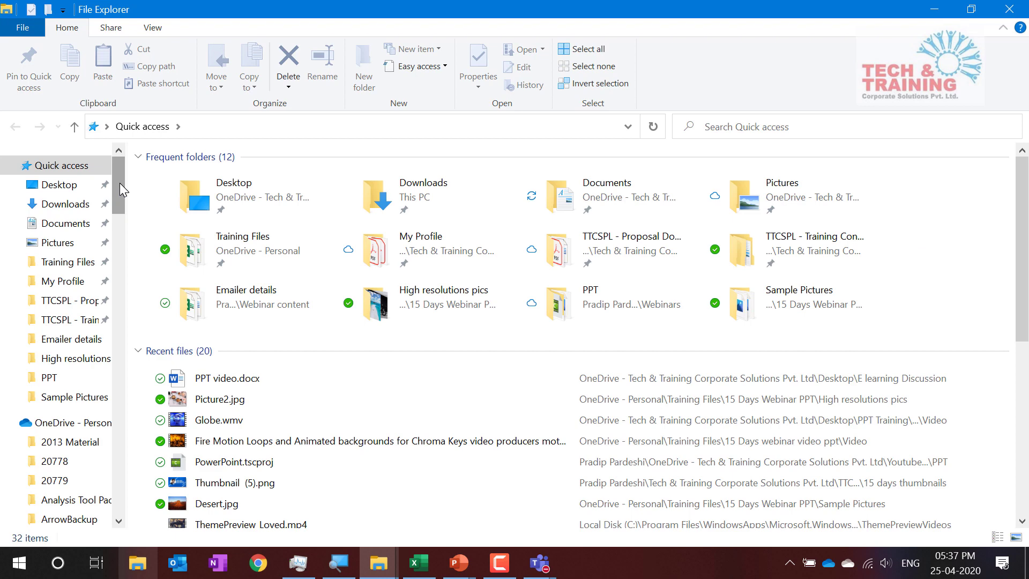
Open the 15 Days webinar video ppt folder inside Training Files and select its Video subfolder
click(77, 262)
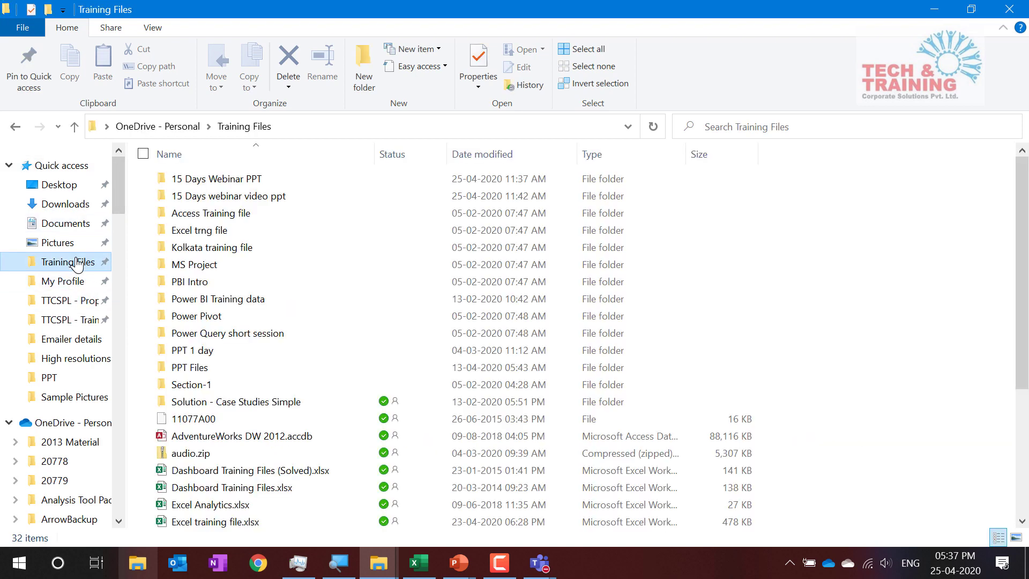
click(232, 203)
double_click(232, 204)
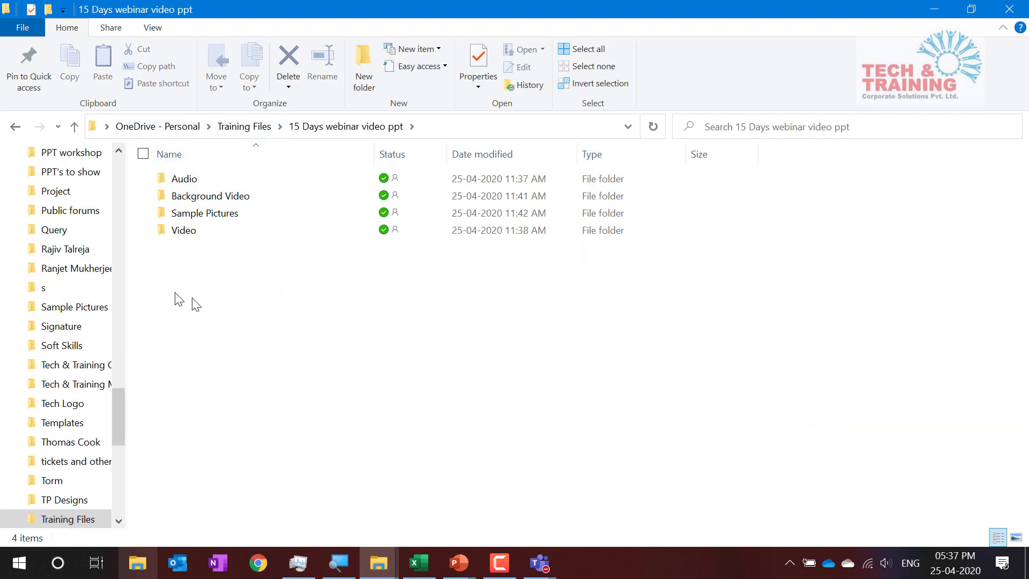
click(202, 214)
click(198, 231)
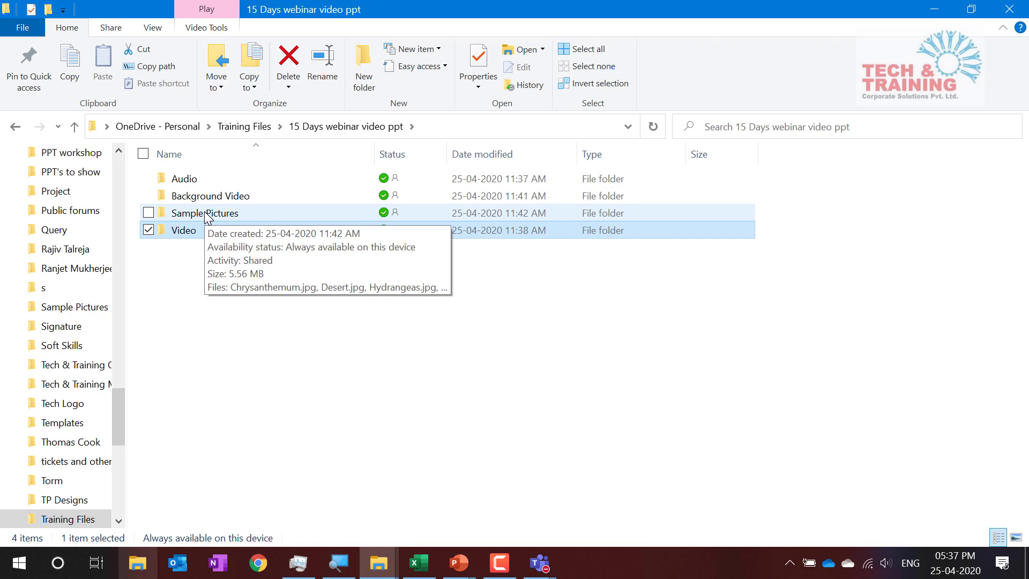
Switch to the open PowerPoint presentation and set the first slide's layout to Blank
click(459, 562)
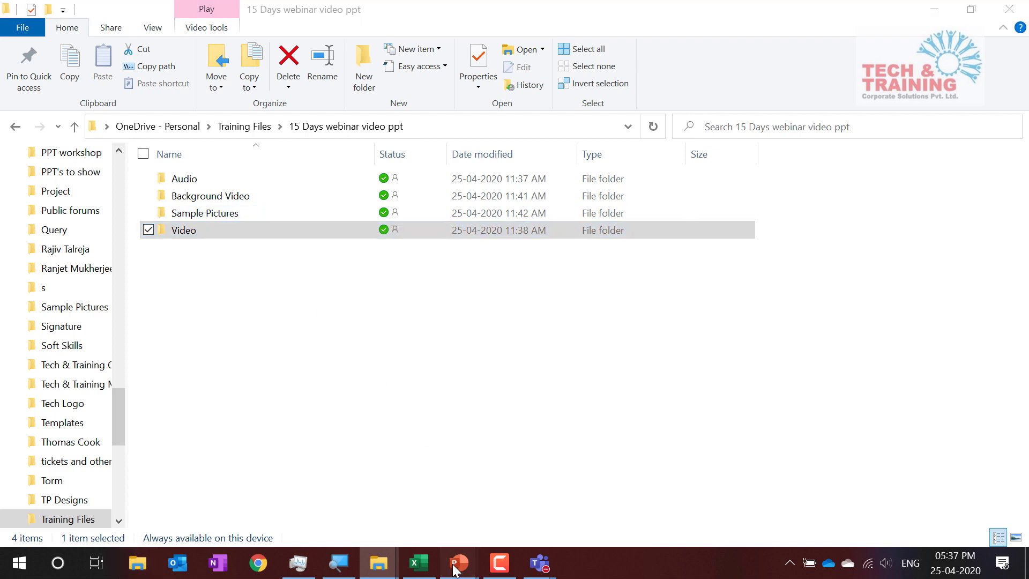
click(514, 496)
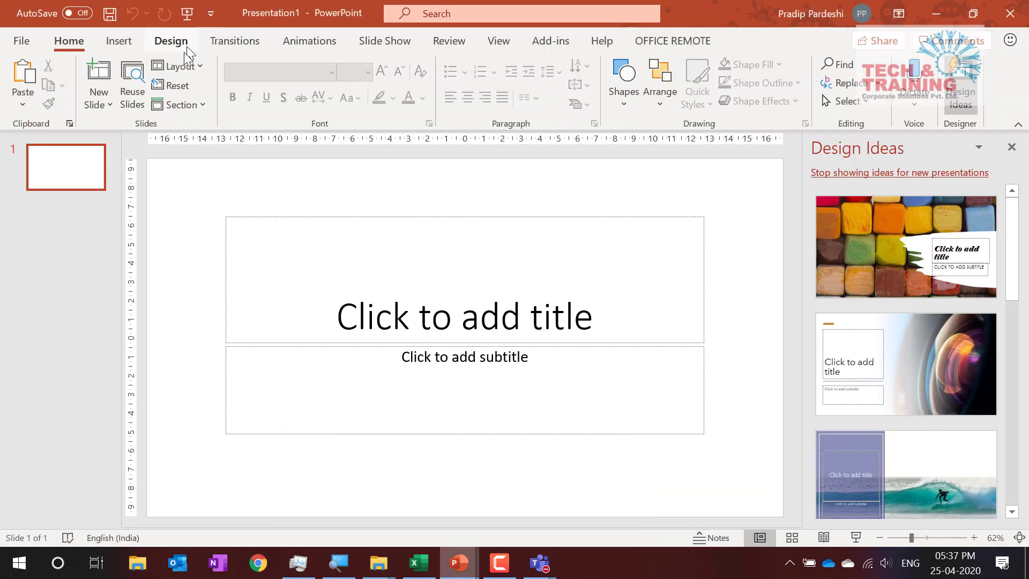
click(173, 66)
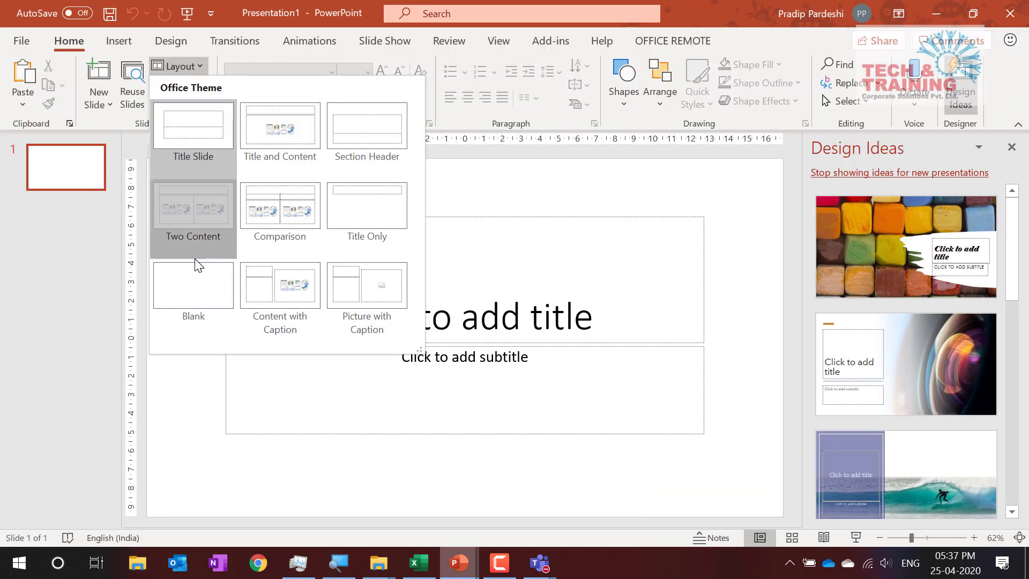
click(195, 257)
click(176, 66)
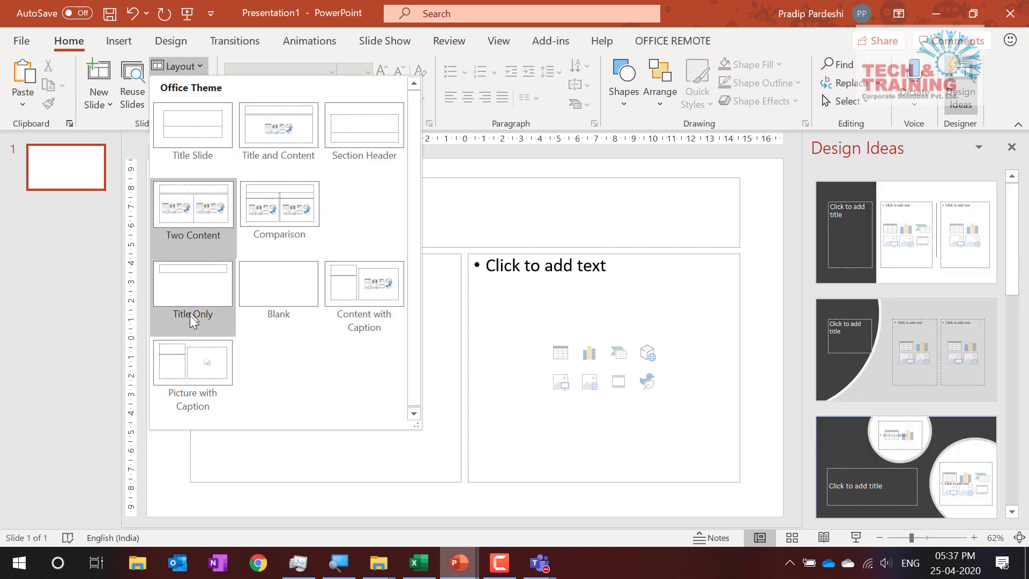
click(292, 294)
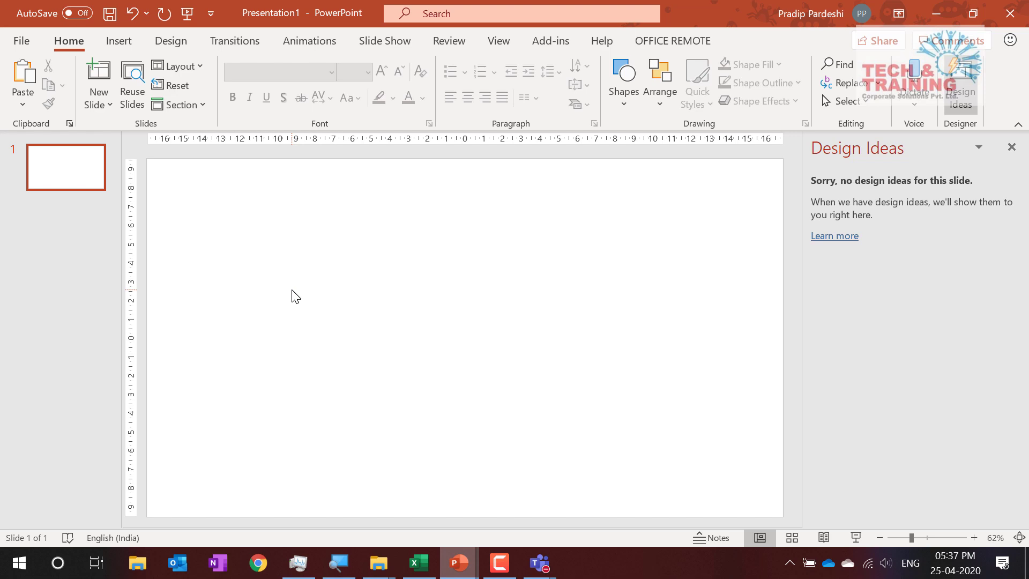
Switch to File Explorer, open the Sample Pictures folder and copy its full path
click(137, 571)
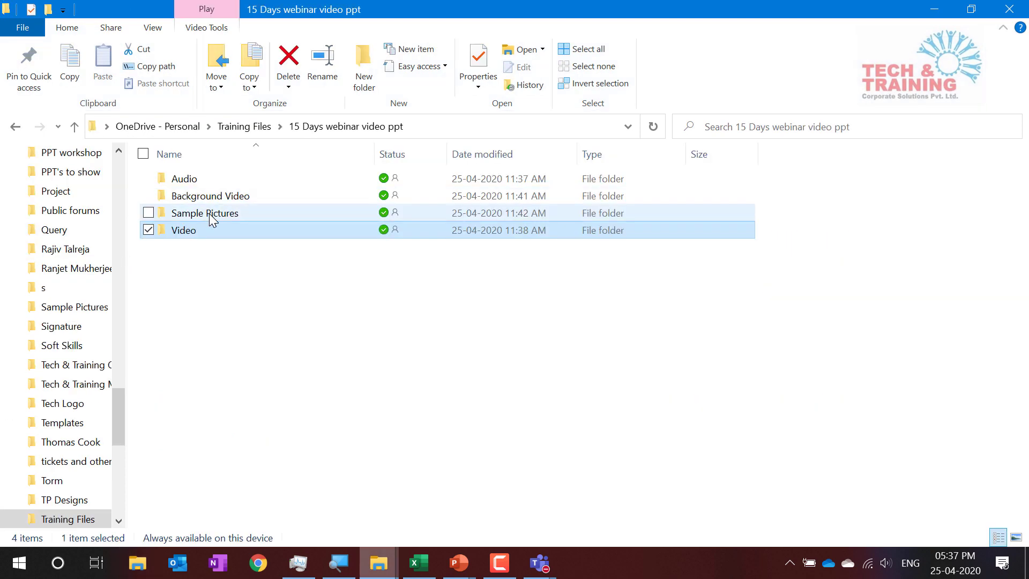
double_click(211, 216)
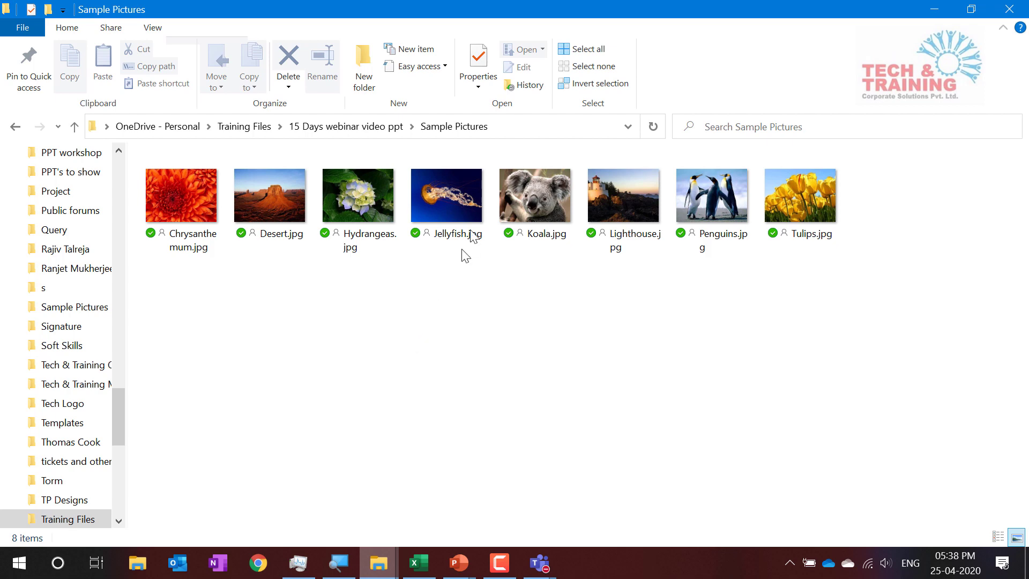
click(515, 129)
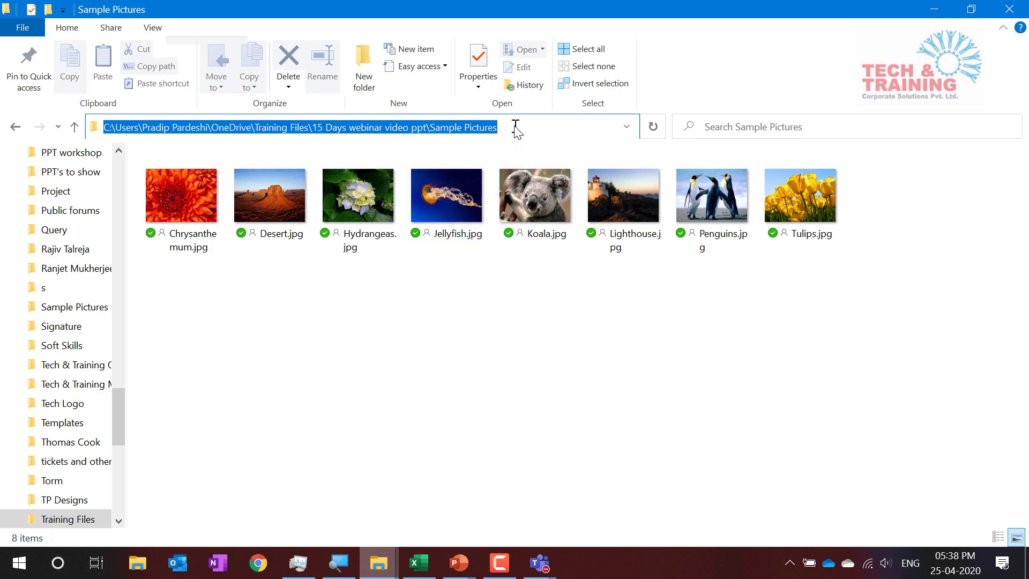
key(Escape)
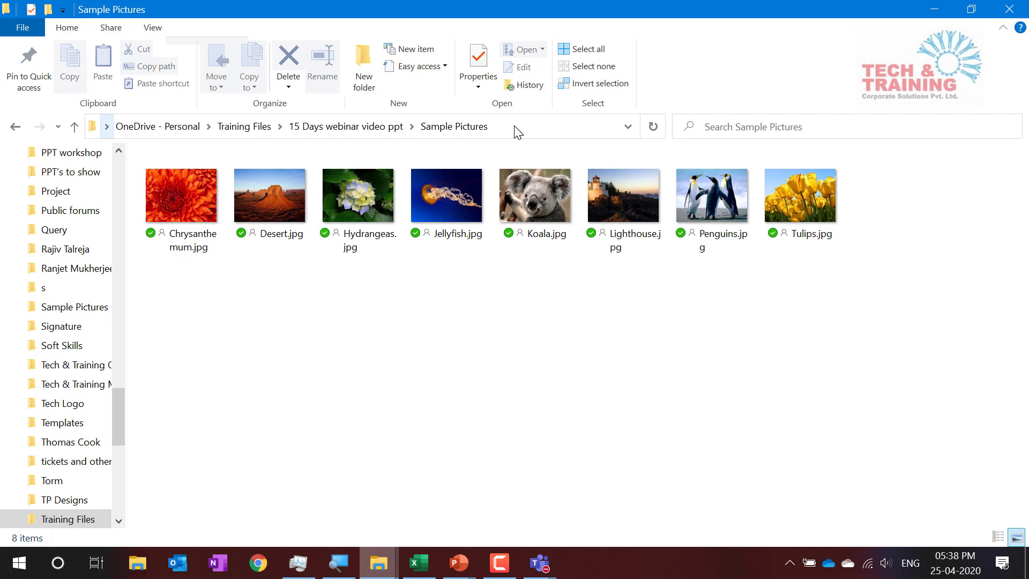
Return to the blank PowerPoint presentation and start a new photo album
mouse_move(459, 562)
click(446, 443)
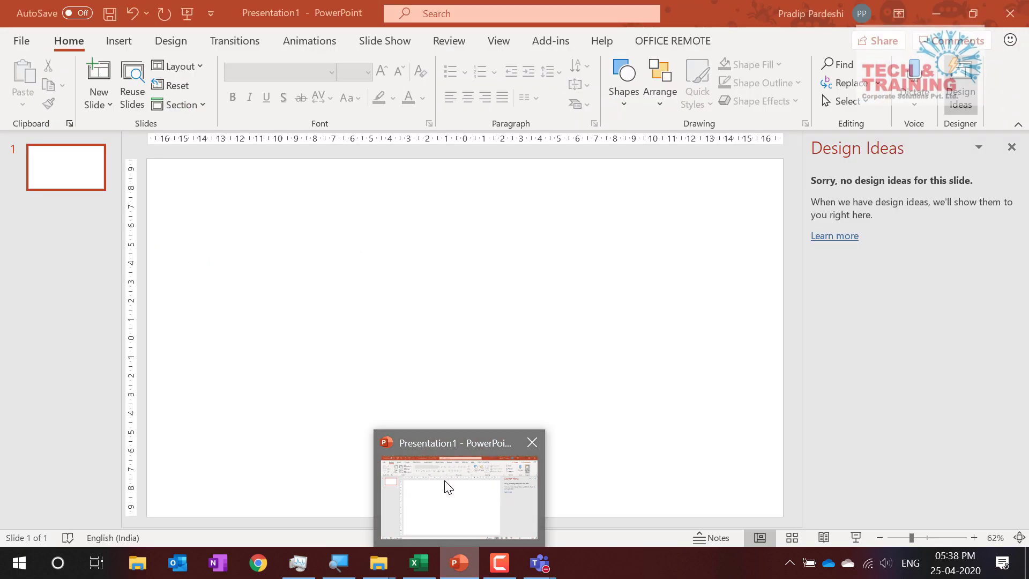
click(445, 482)
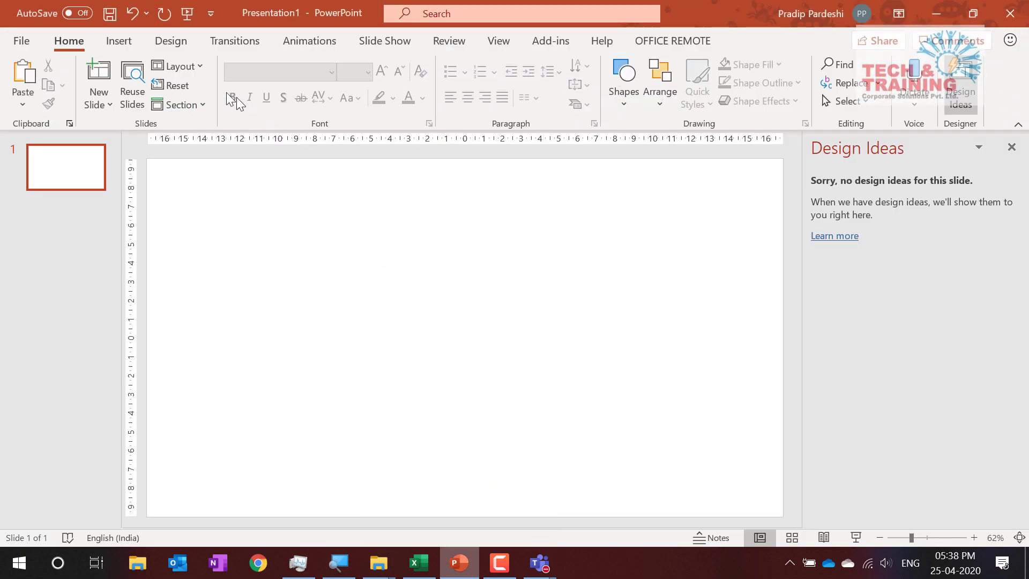
click(132, 44)
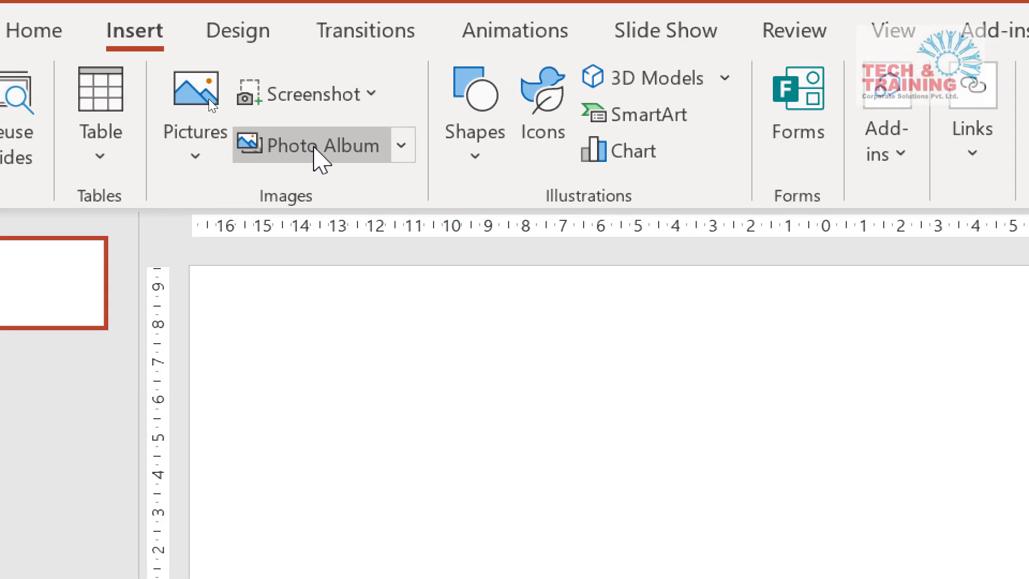
click(314, 149)
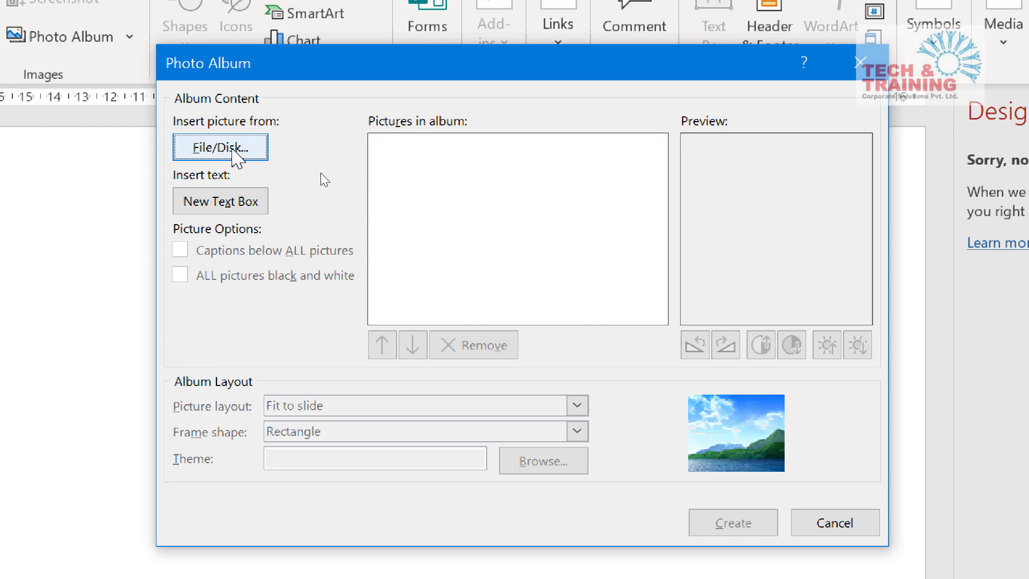
Insert all eight pictures from the Sample Pictures folder into the album, using the copied path to reach the folder
click(232, 150)
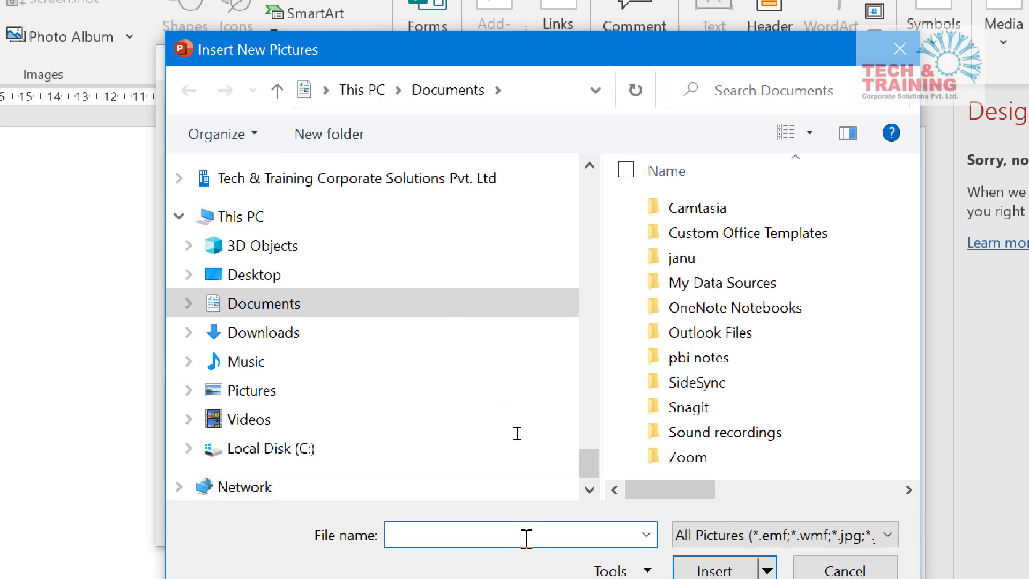
key(ctrl+v)
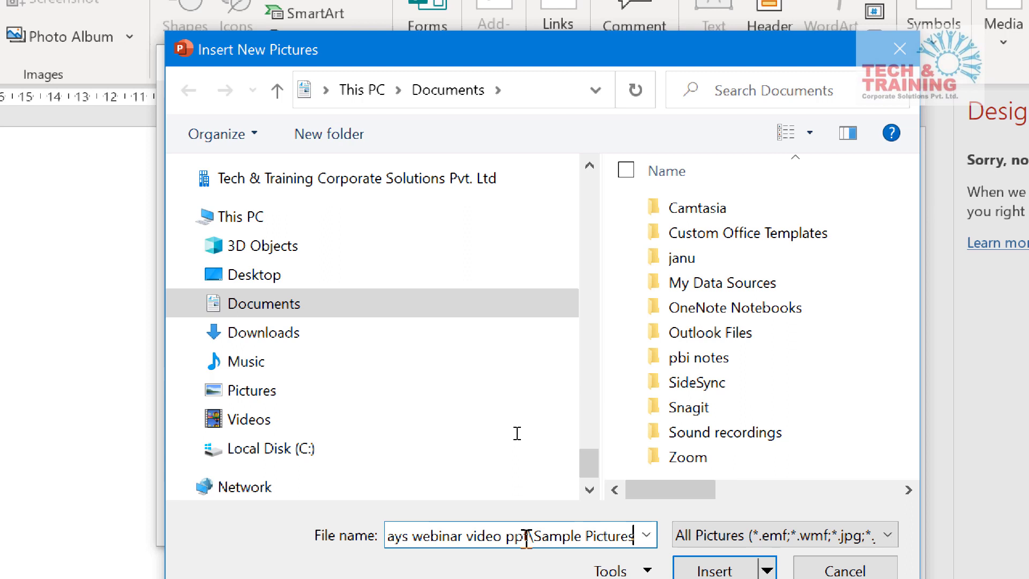
key(Return)
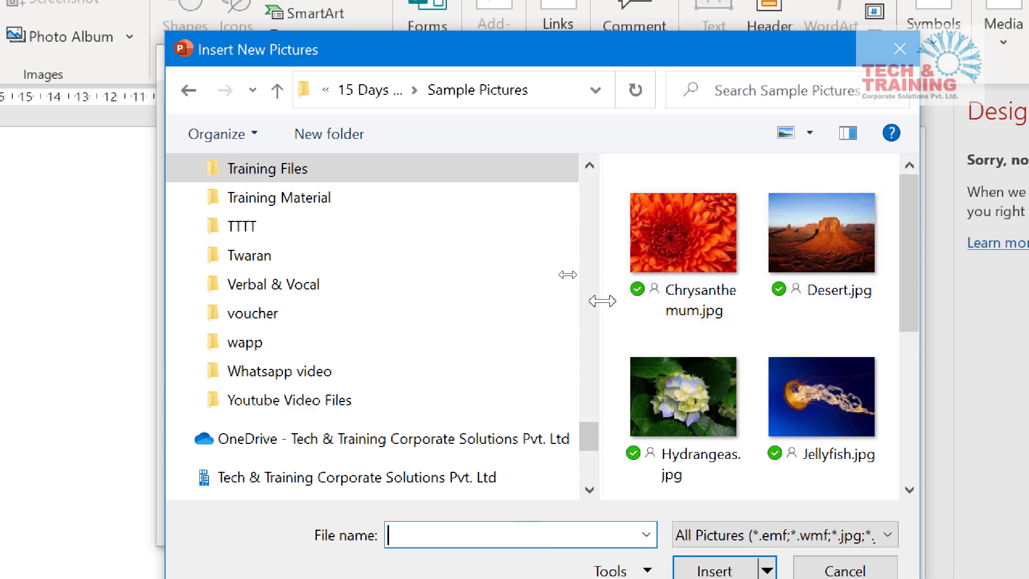
drag(602, 301, 281, 324)
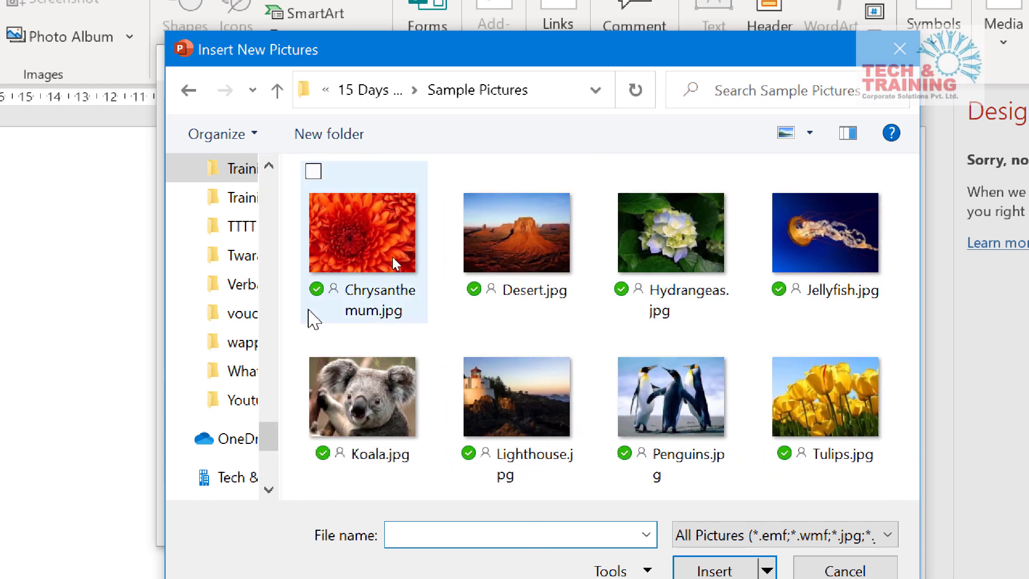
click(378, 217)
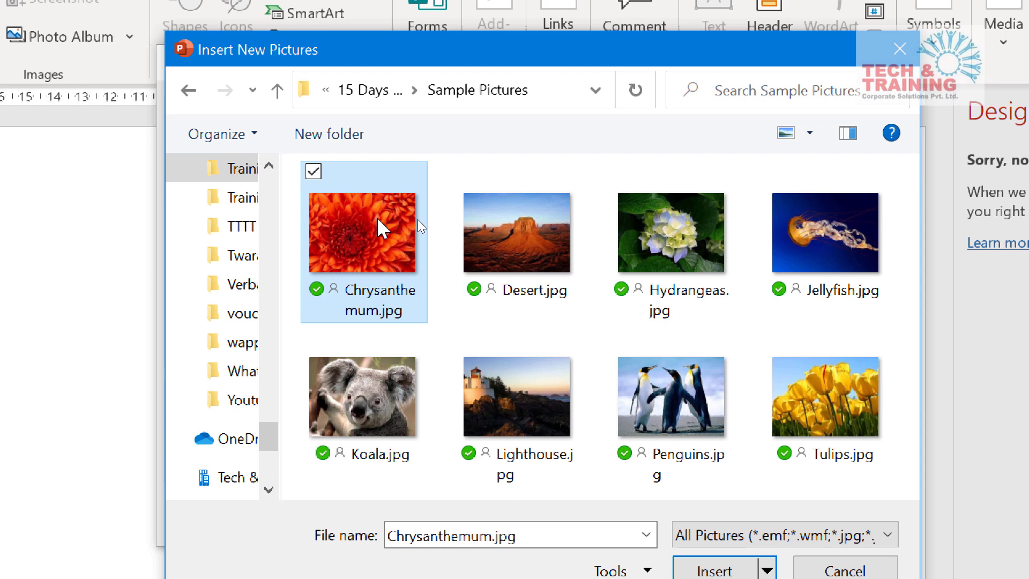
key(ctrl+a)
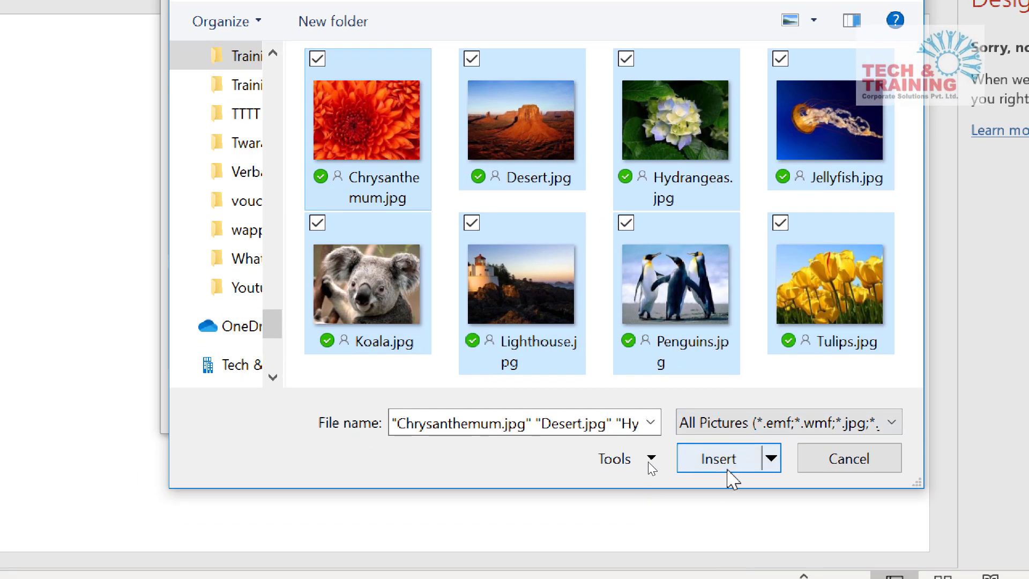
click(727, 570)
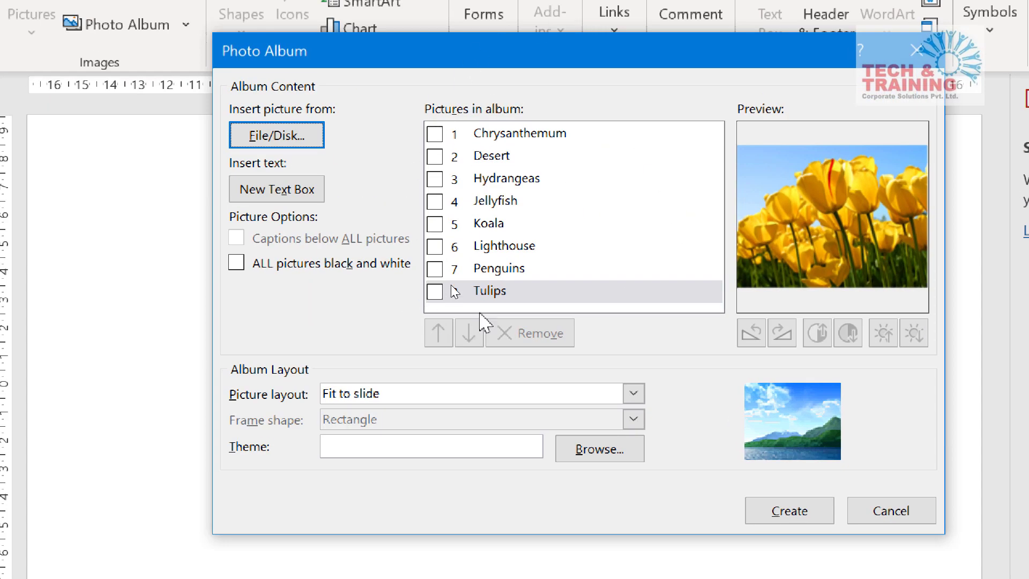
Preview the Koala picture in the album list, mark it for editing and unmark it again
click(523, 223)
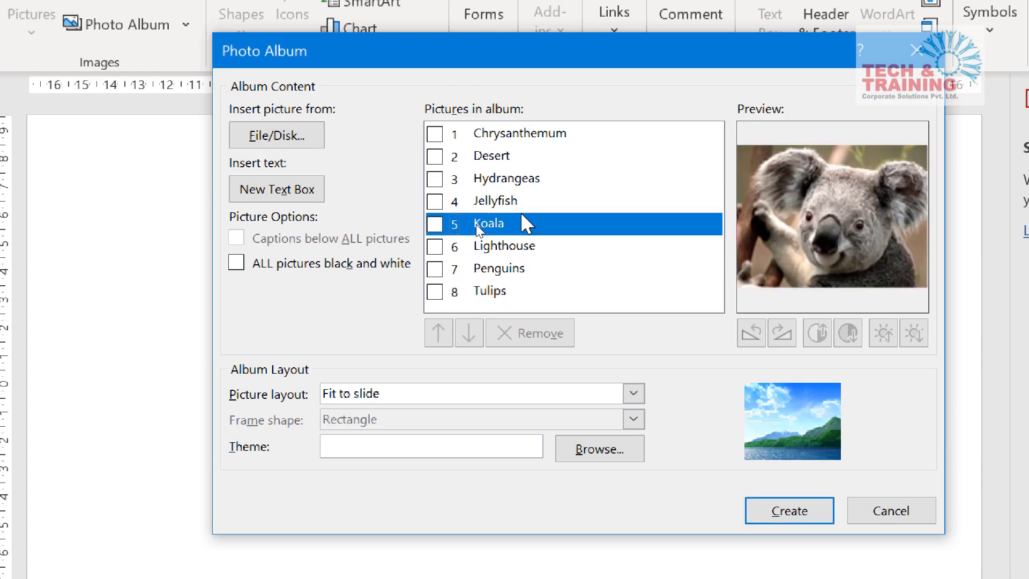
click(435, 224)
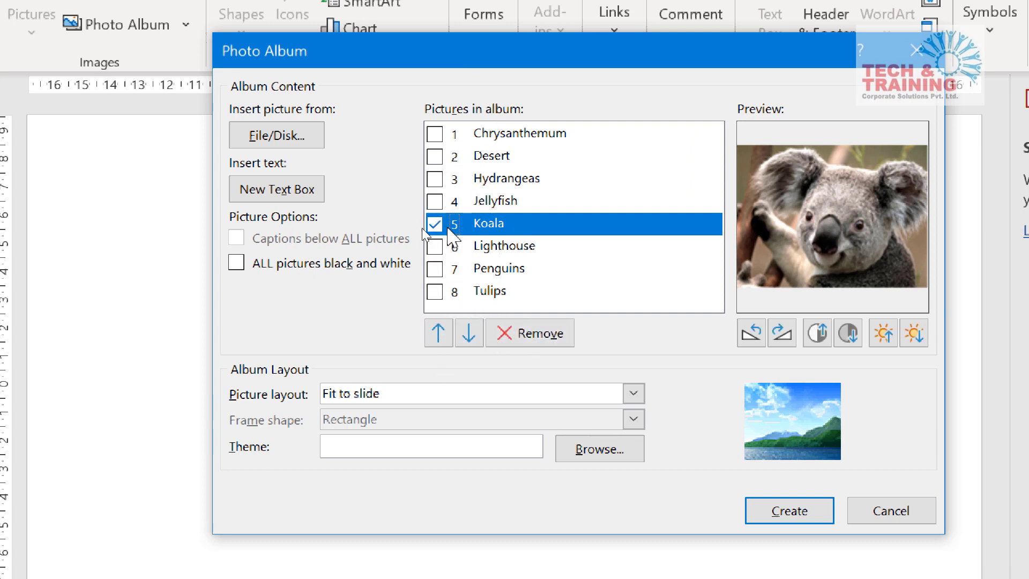
click(435, 224)
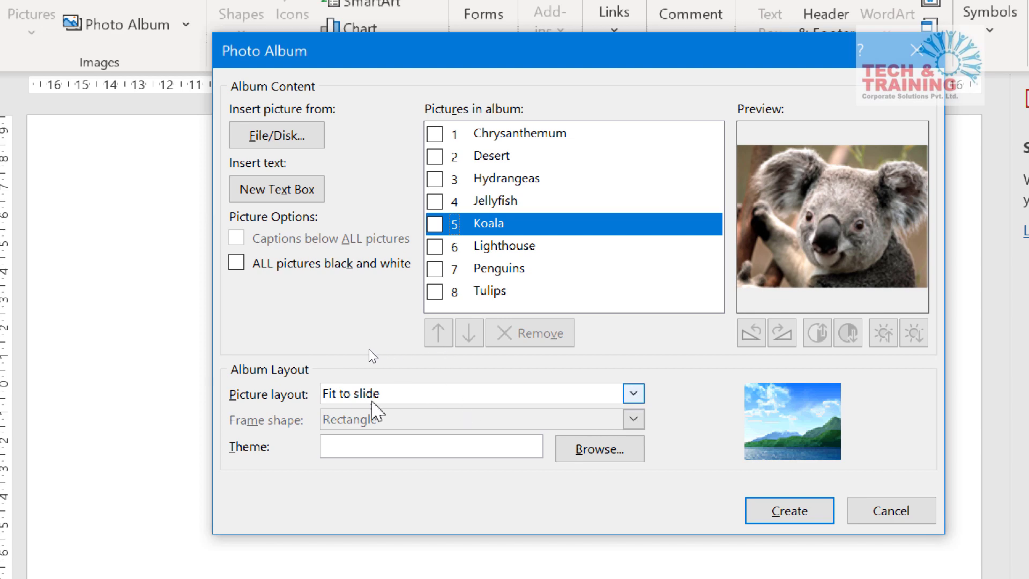
Review the available album picture layouts and choose Fit to slide
click(630, 395)
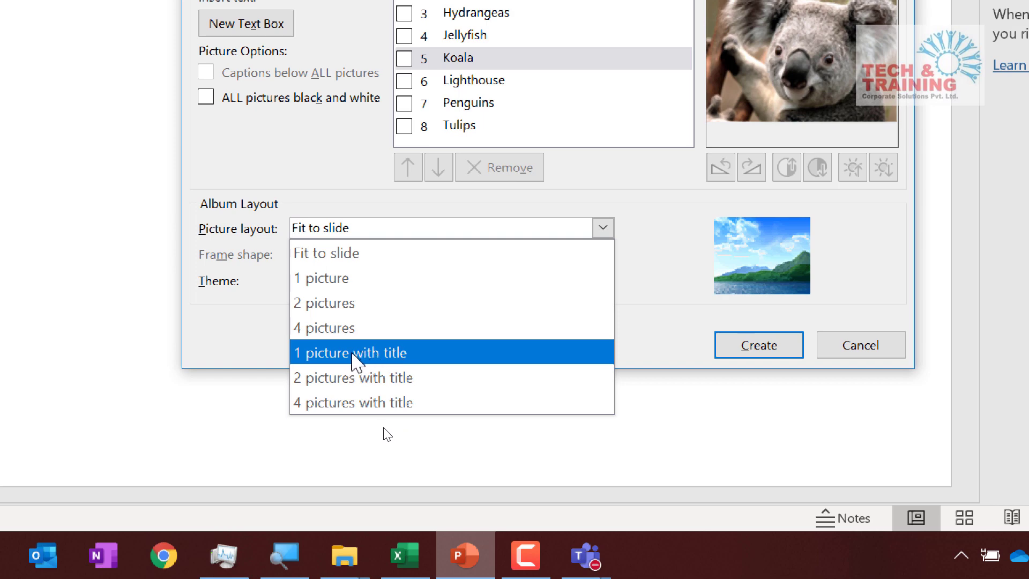
click(351, 255)
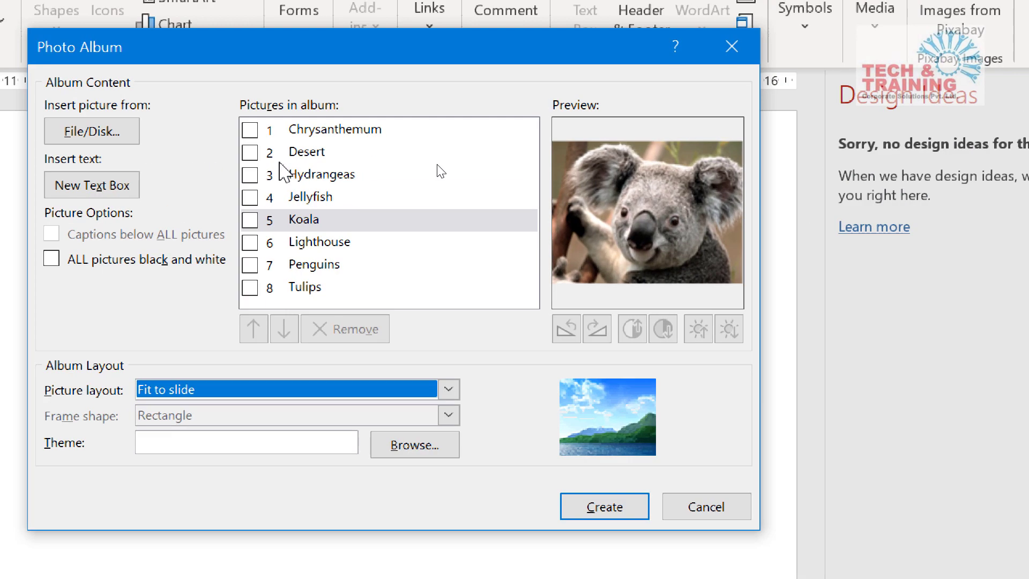
Try rotating the Desert picture clockwise, rotate it back and unmark it in the album list
click(254, 154)
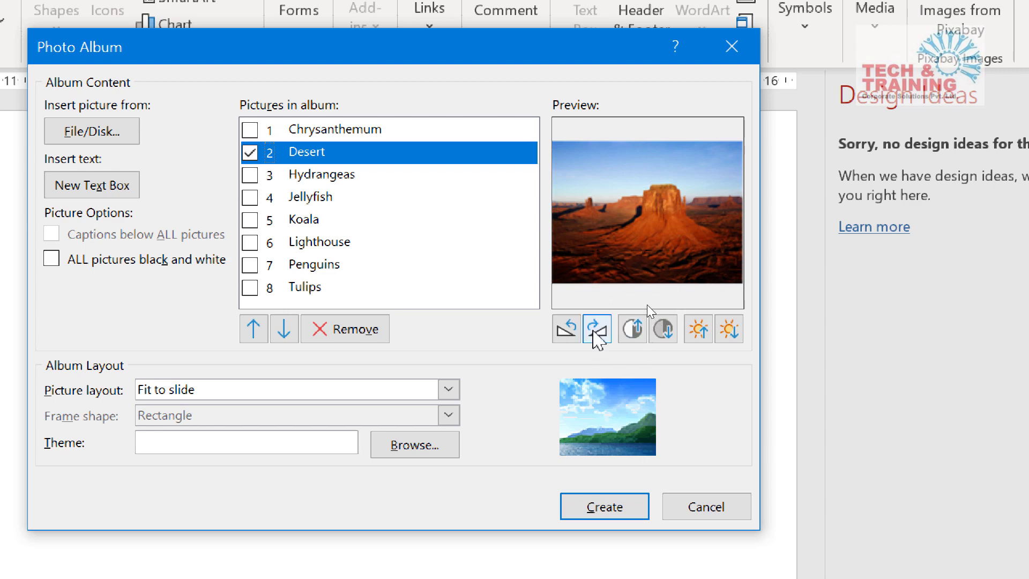
click(595, 337)
click(569, 333)
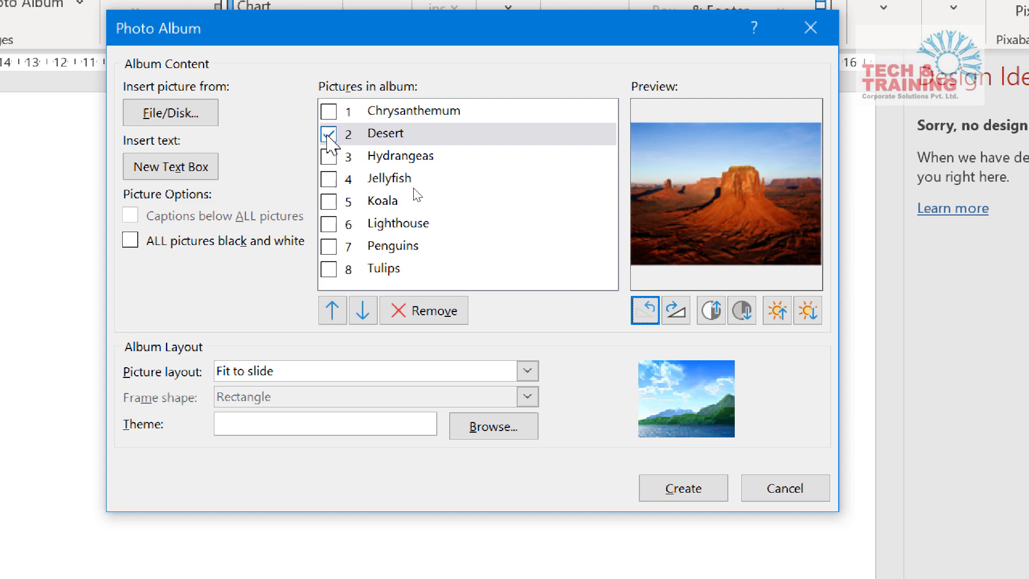
click(327, 135)
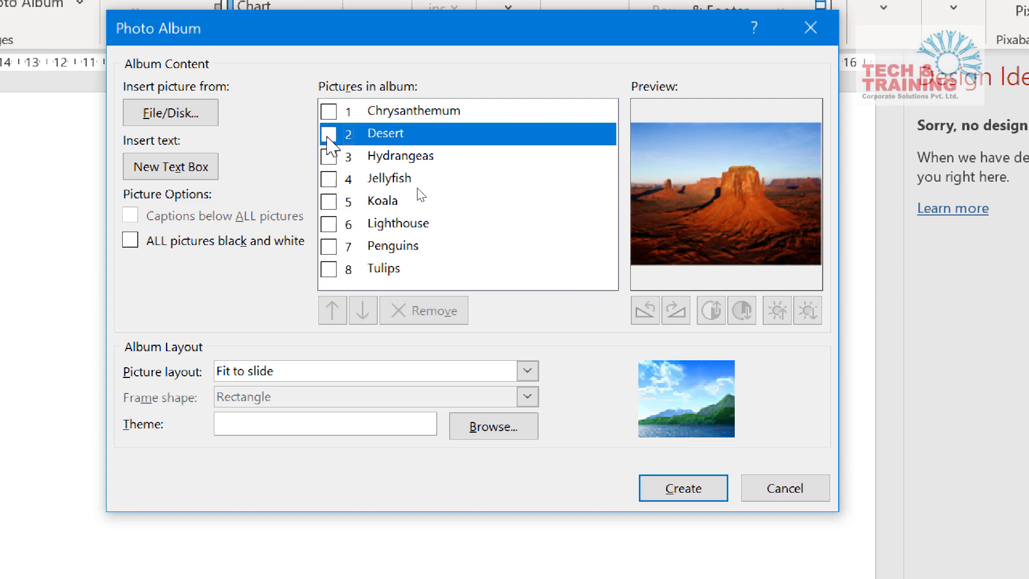
Create the photo album presentation and display its Chrysanthemum slide
click(682, 490)
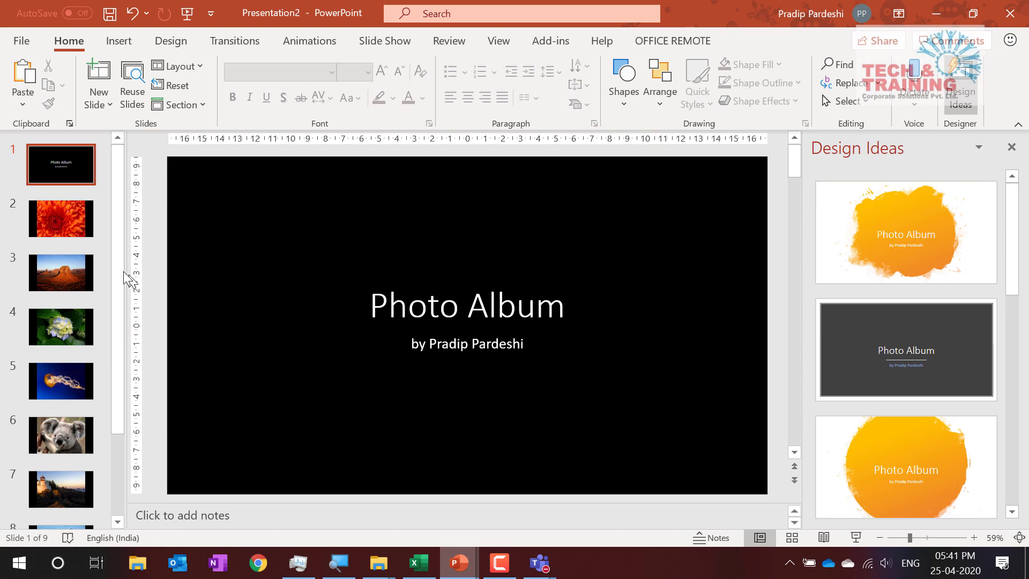
click(67, 228)
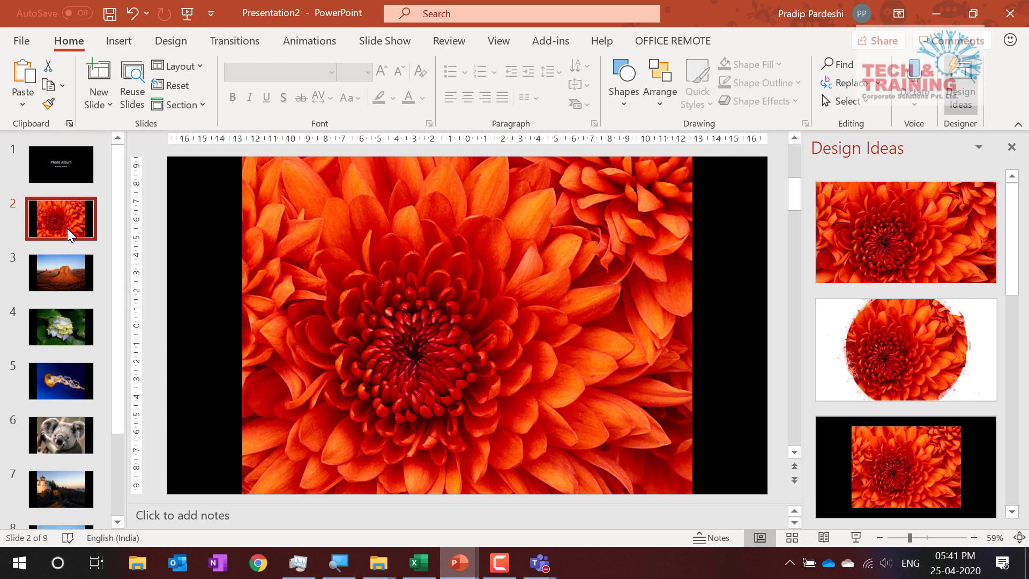
Run the album slide show from the beginning and advance to the Hydrangeas picture
key(F5)
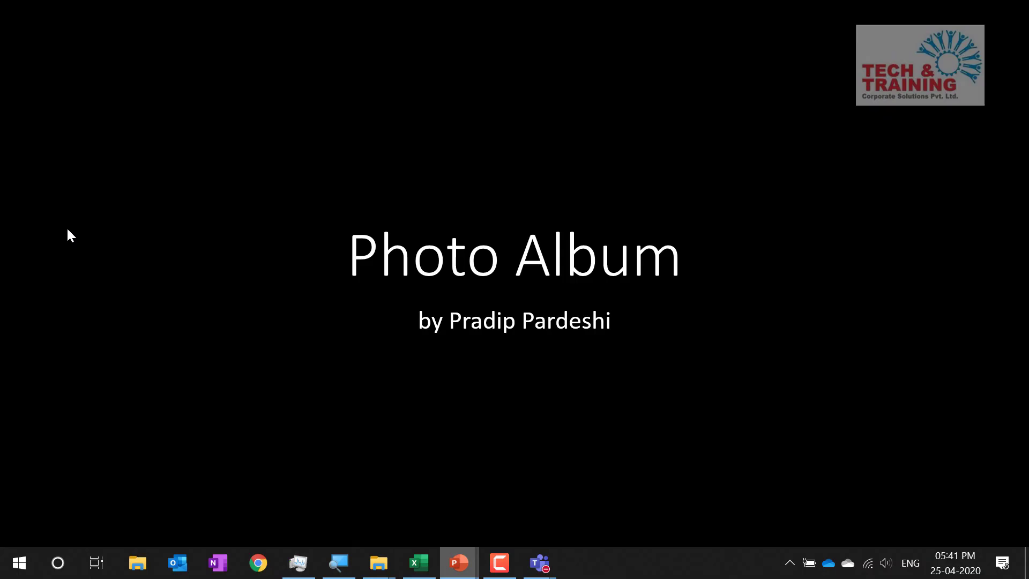
click(68, 230)
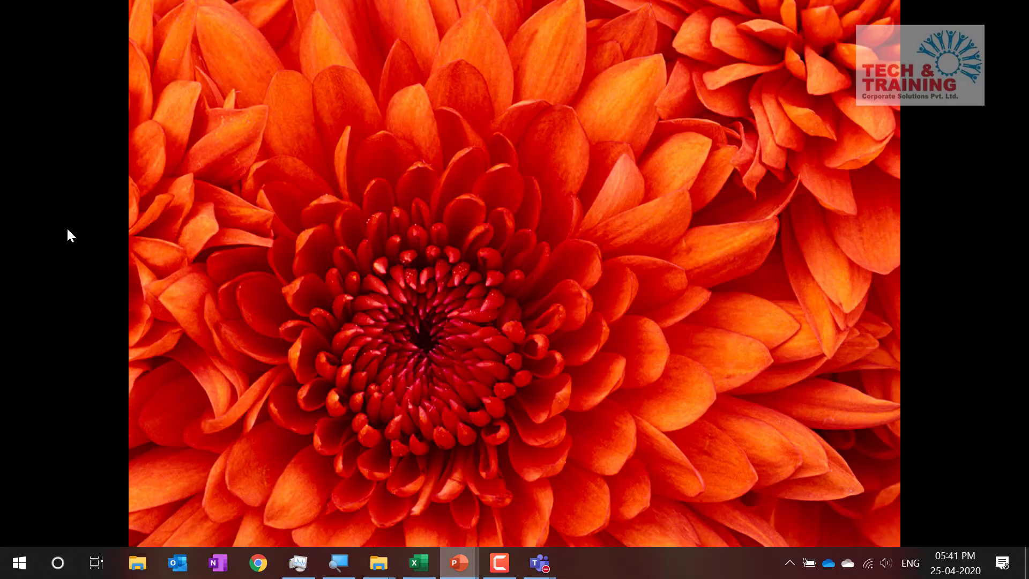
click(68, 229)
click(68, 230)
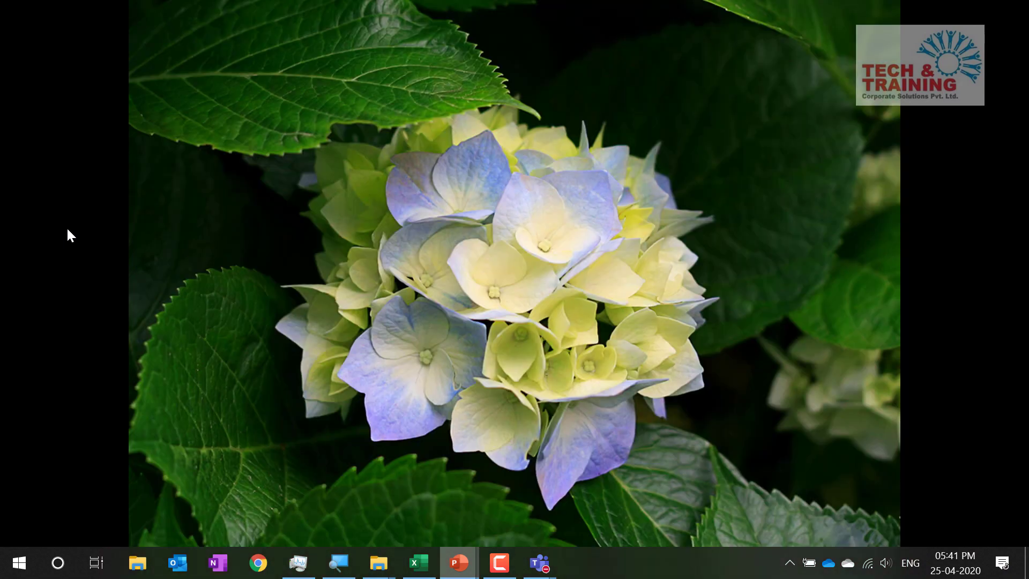